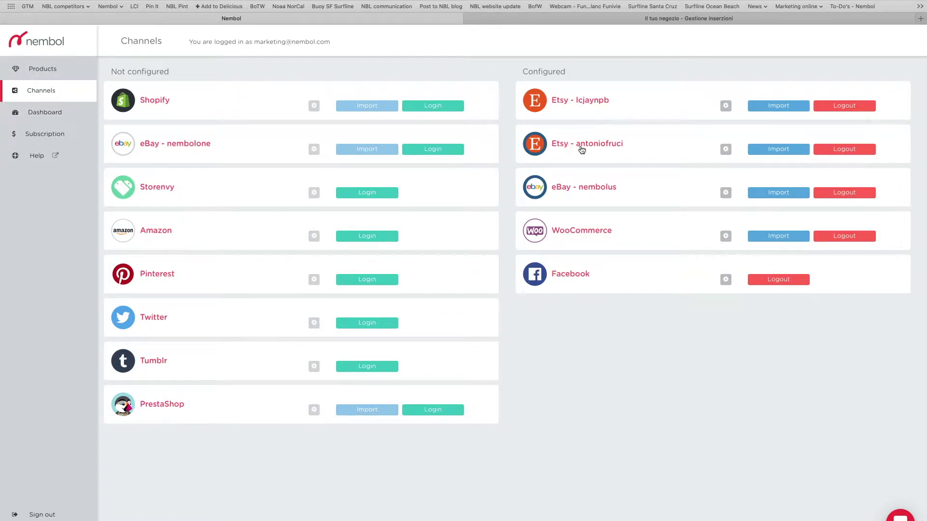
Keep the source Etsy account importing active listings from all shop sections and save the settings.
{"action": "left_click", "coordinate": [726, 149]}
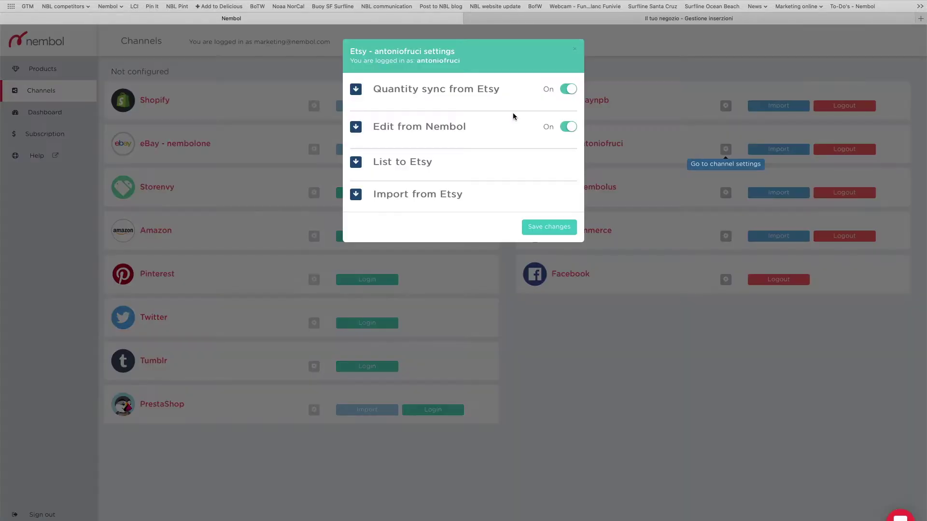
{"action": "left_click", "coordinate": [390, 194]}
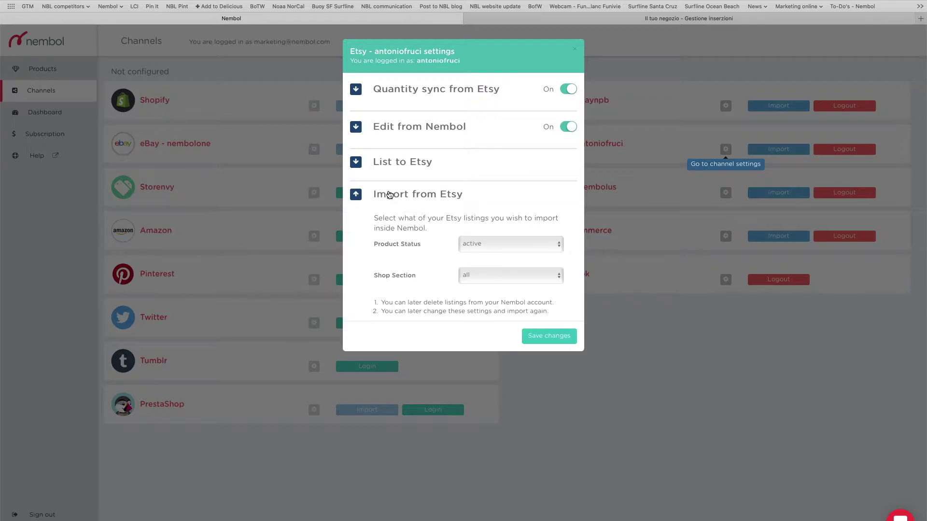
{"action": "left_click", "coordinate": [480, 244]}
{"action": "left_click", "coordinate": [481, 245]}
{"action": "left_click", "coordinate": [474, 274]}
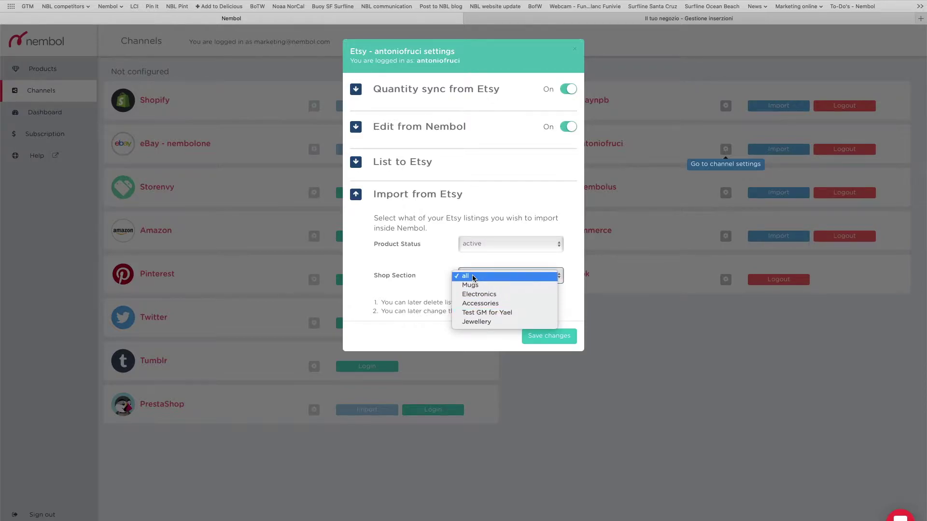
{"action": "left_click", "coordinate": [465, 275]}
{"action": "left_click", "coordinate": [544, 338]}
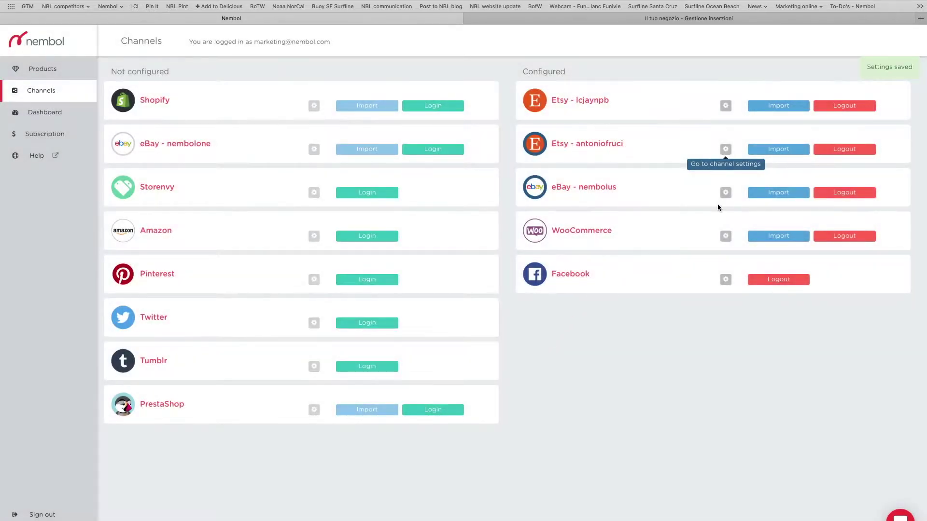
Import and confirm listings from the source Etsy account, then reload the Products list.
{"action": "left_click", "coordinate": [786, 150]}
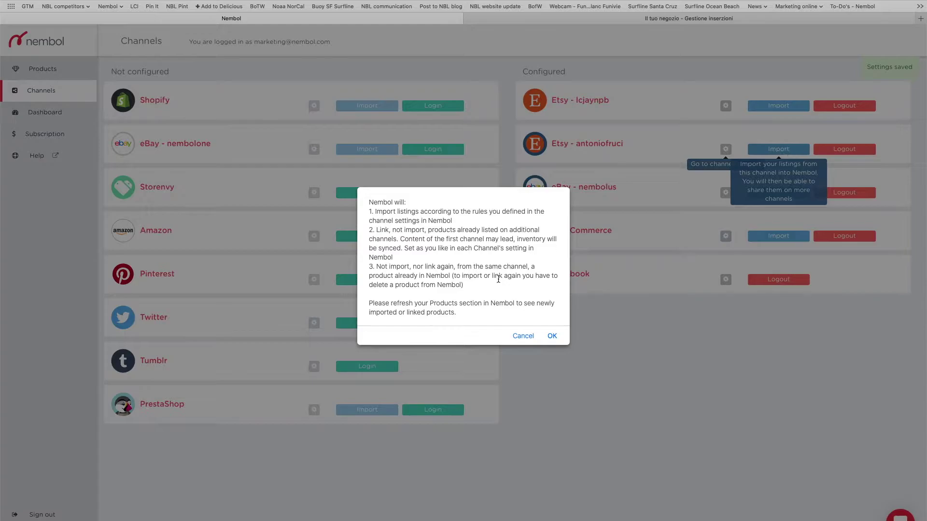
{"action": "left_click", "coordinate": [551, 337]}
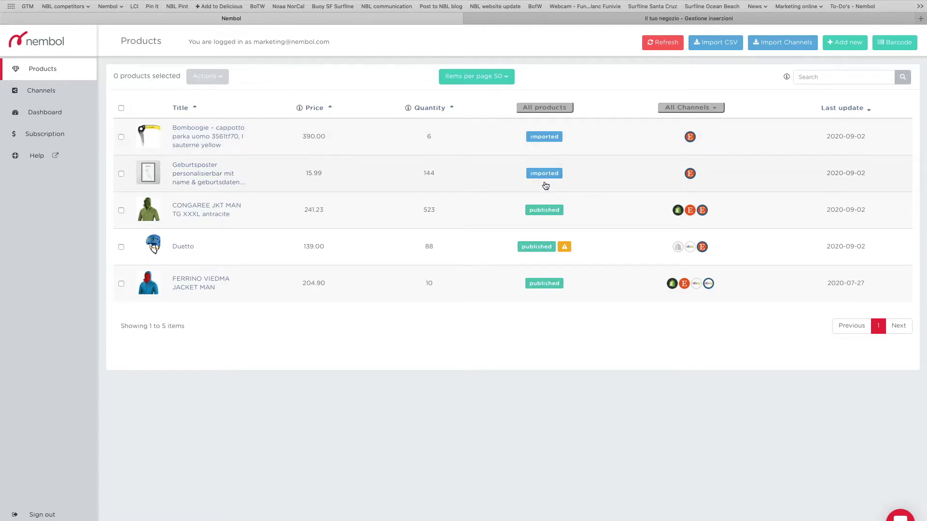
{"action": "left_click", "coordinate": [665, 45]}
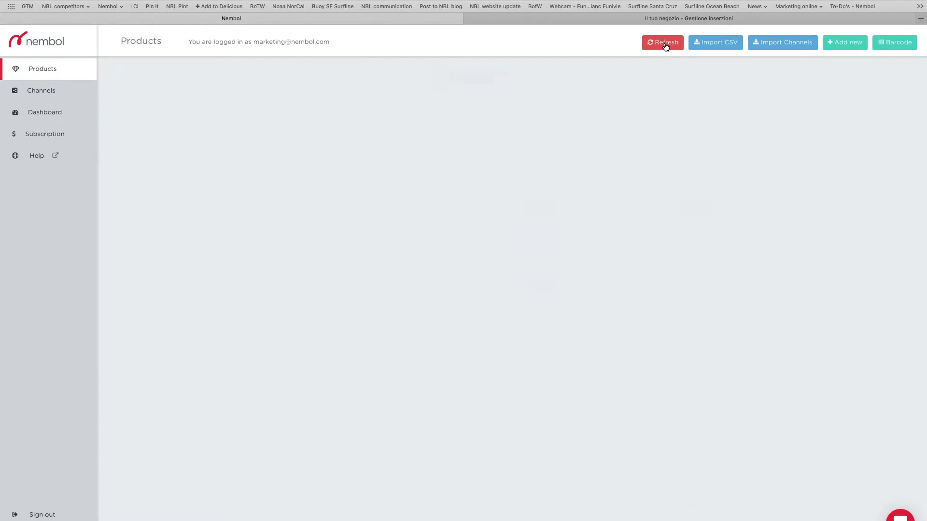
Refresh the Products list until imported Etsy listings appear, then open the second Etsy account's settings.
{"action": "scroll", "coordinate": [607, 170], "scroll_direction": "down", "scroll_amount": 3}
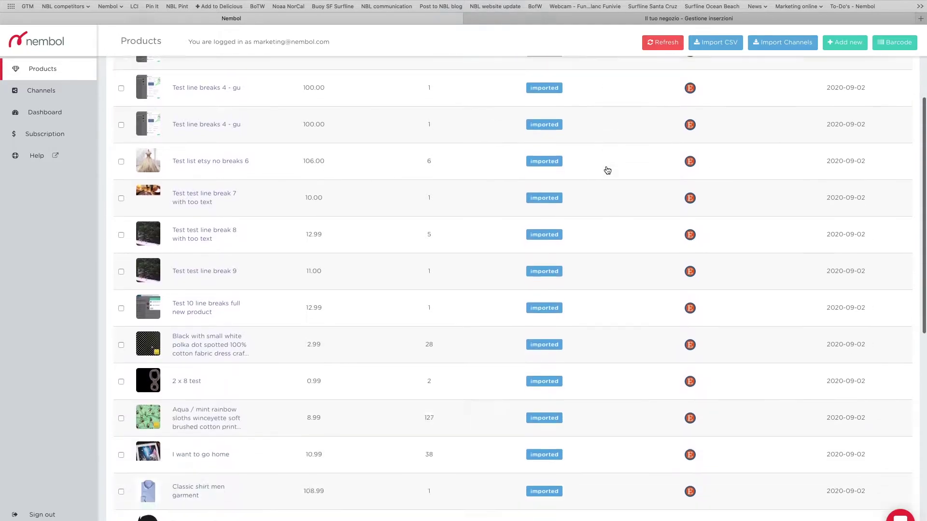
{"action": "scroll", "coordinate": [607, 170], "scroll_direction": "down", "scroll_amount": 10}
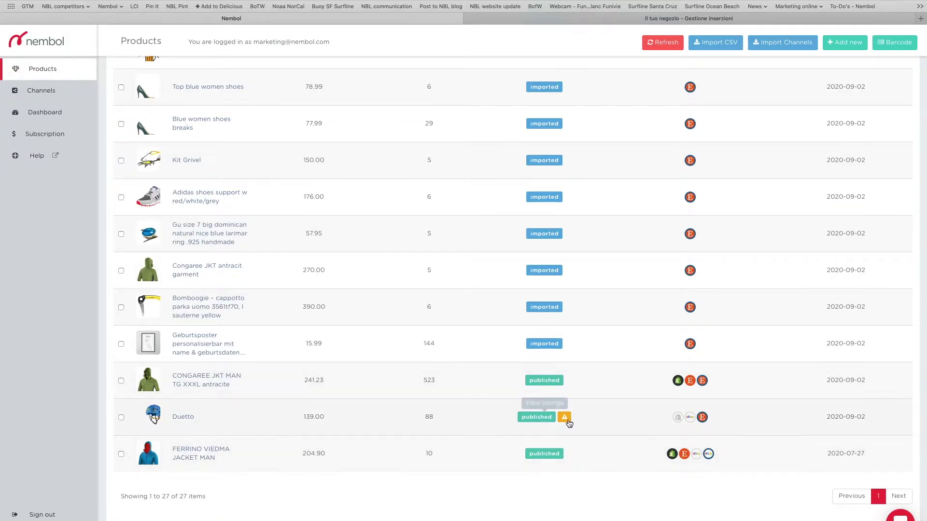
{"action": "left_click", "coordinate": [663, 43]}
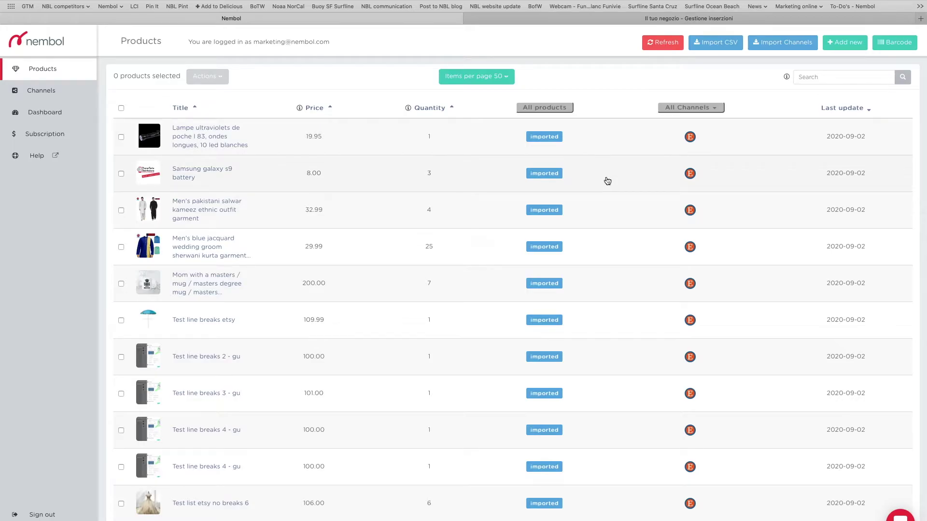
{"action": "scroll", "coordinate": [607, 182], "scroll_direction": "down", "scroll_amount": 15}
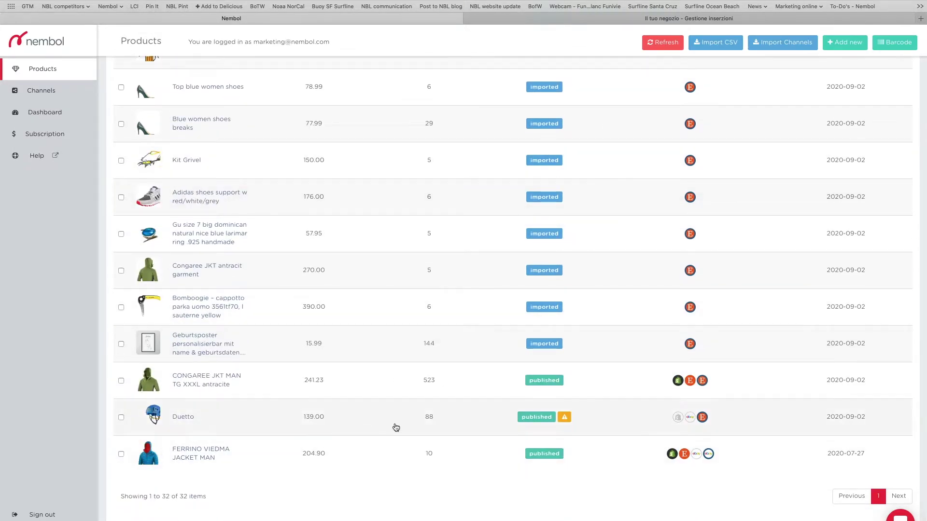
{"action": "scroll", "coordinate": [459, 422], "scroll_direction": "up", "scroll_amount": 6}
{"action": "scroll", "coordinate": [461, 423], "scroll_direction": "up", "scroll_amount": 1}
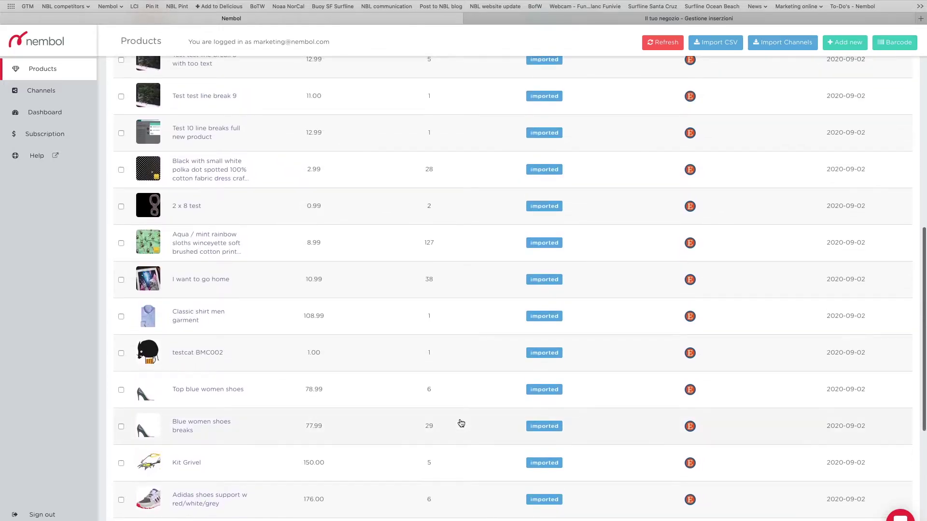
{"action": "scroll", "coordinate": [461, 423], "scroll_direction": "up", "scroll_amount": 10}
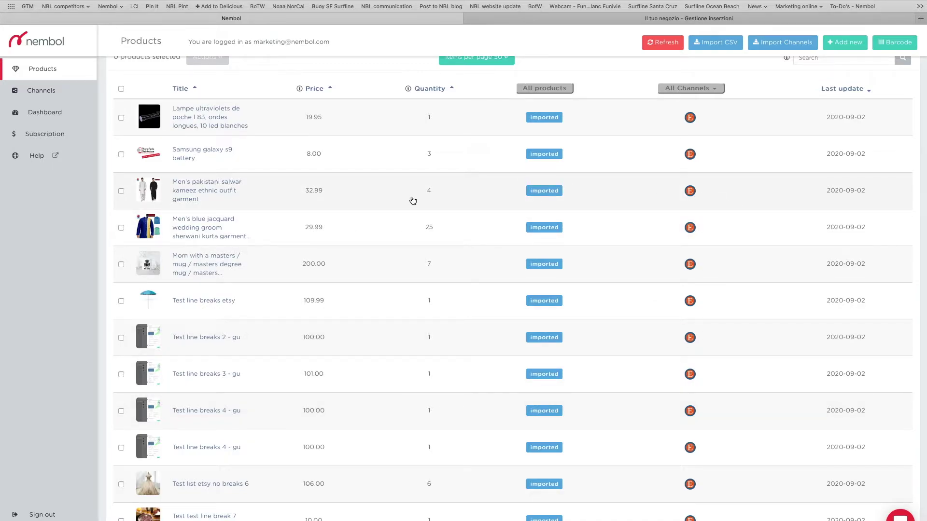
{"action": "scroll", "coordinate": [413, 200], "scroll_direction": "up", "scroll_amount": 1}
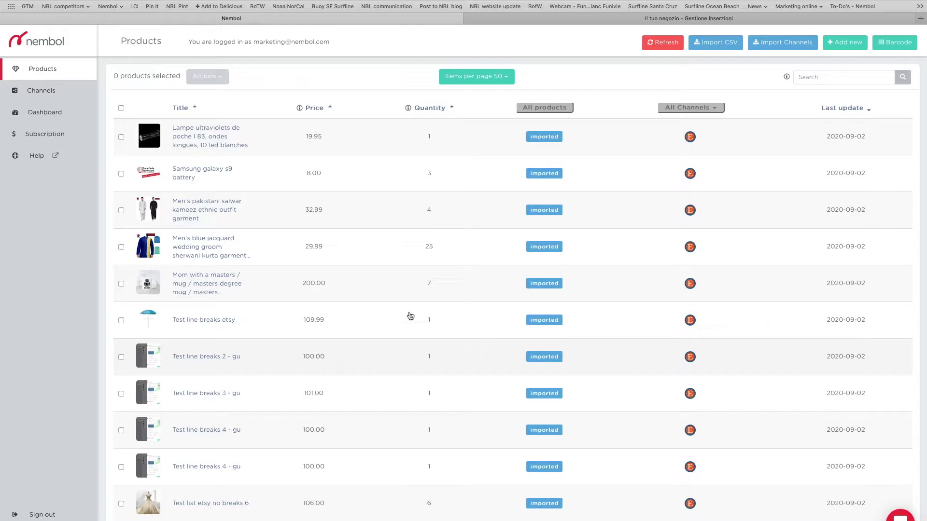
{"action": "left_click", "coordinate": [45, 97]}
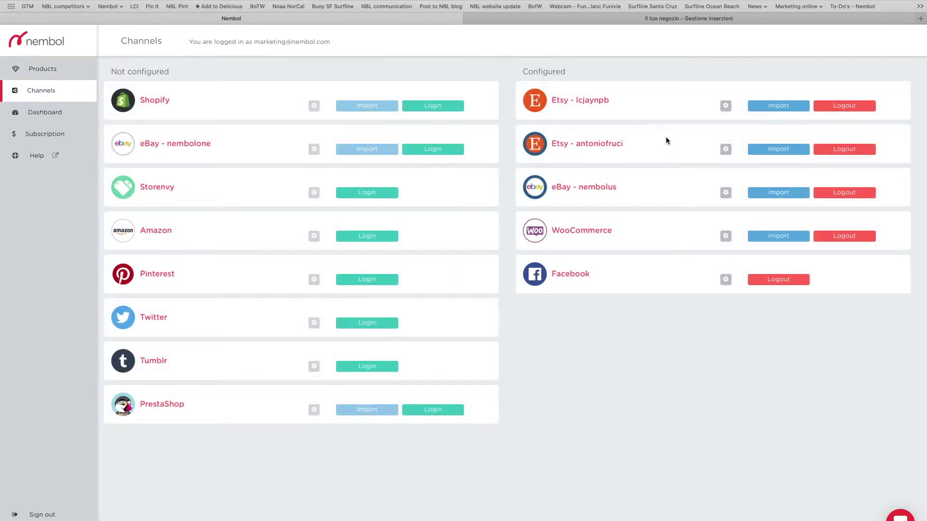
{"action": "left_click", "coordinate": [725, 109]}
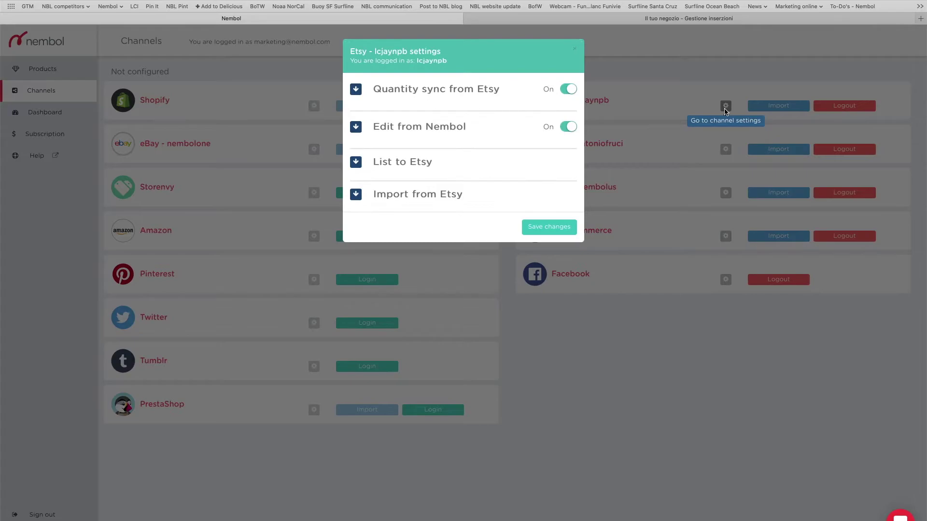
Under List to Etsy, switch Active on, keep category Sweatshirts, and save the settings.
{"action": "left_click", "coordinate": [401, 166]}
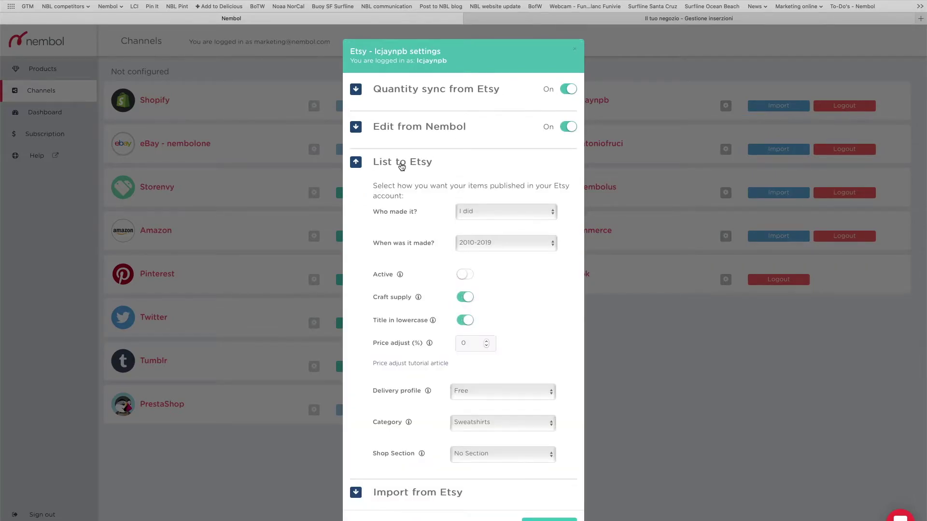
{"action": "scroll", "coordinate": [572, 274], "scroll_direction": "down", "scroll_amount": 1}
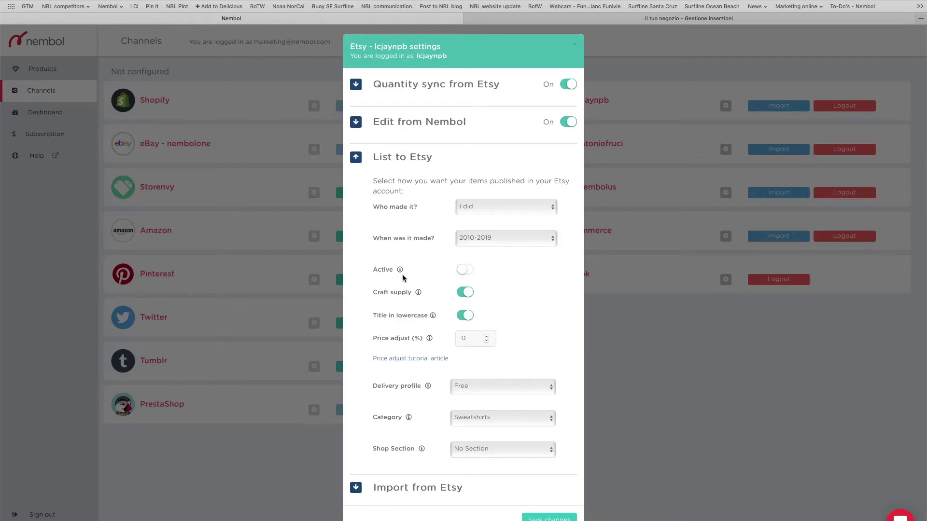
{"action": "left_click", "coordinate": [470, 273]}
{"action": "left_click", "coordinate": [461, 273]}
{"action": "left_click", "coordinate": [468, 272]}
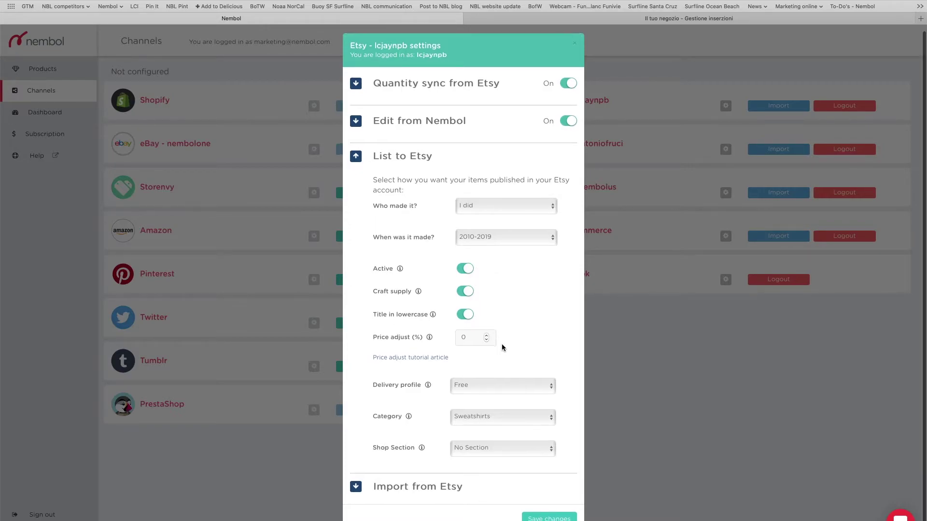
{"action": "left_click", "coordinate": [485, 418]}
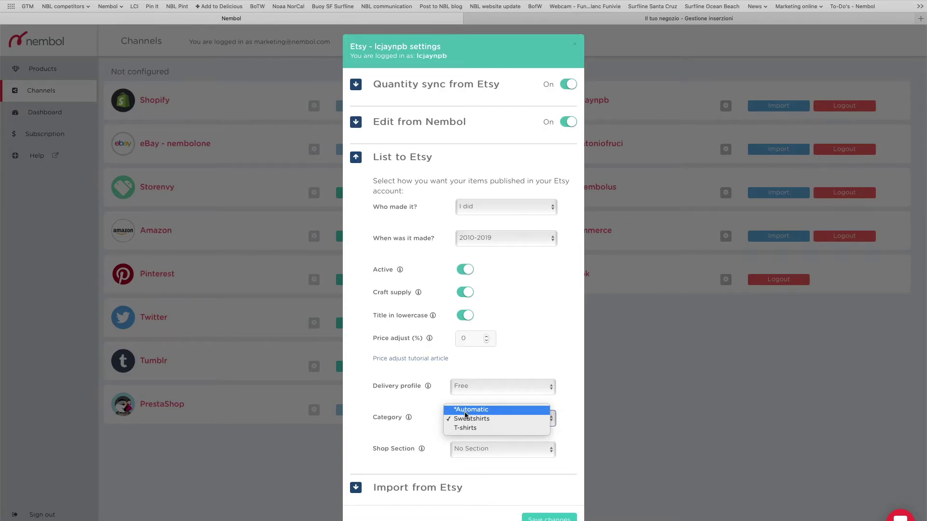
{"action": "left_click", "coordinate": [466, 419]}
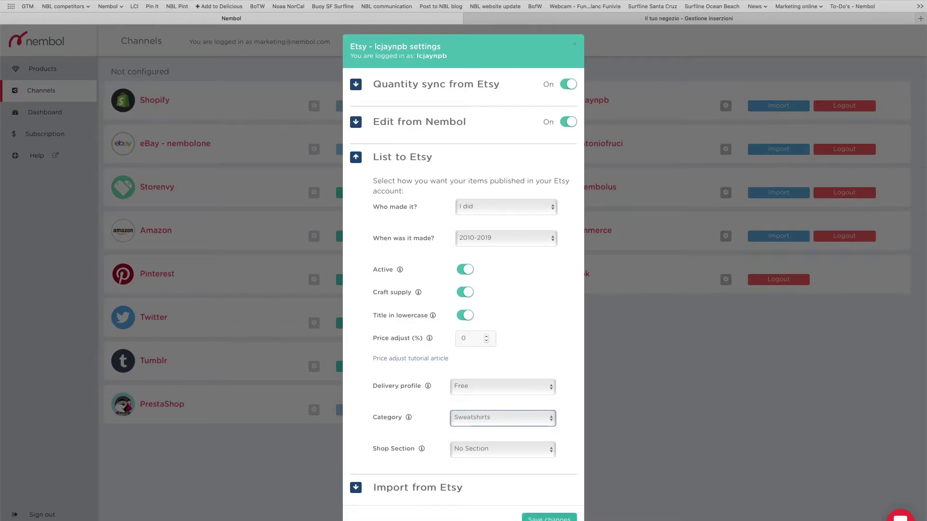
{"action": "left_click", "coordinate": [553, 518]}
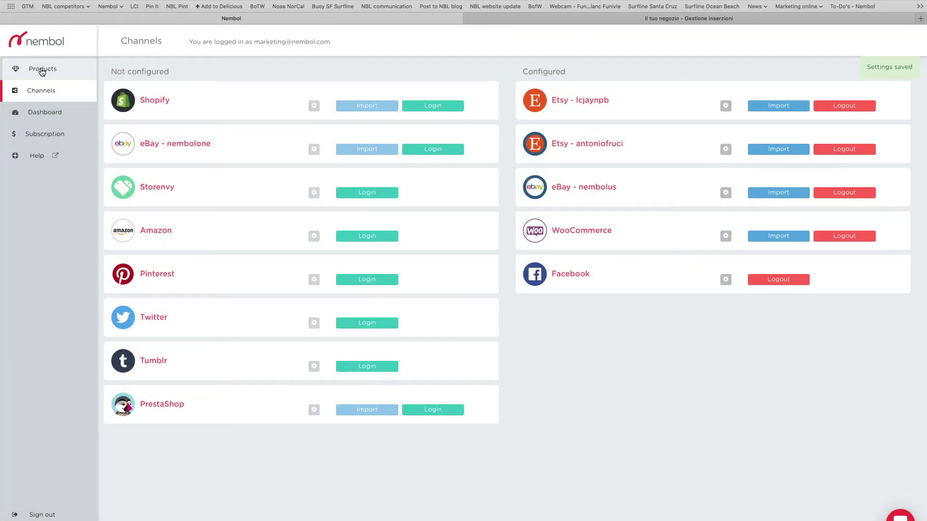
Bring up the Products list and scroll through all 38 imported listings.
{"action": "left_click", "coordinate": [42, 69]}
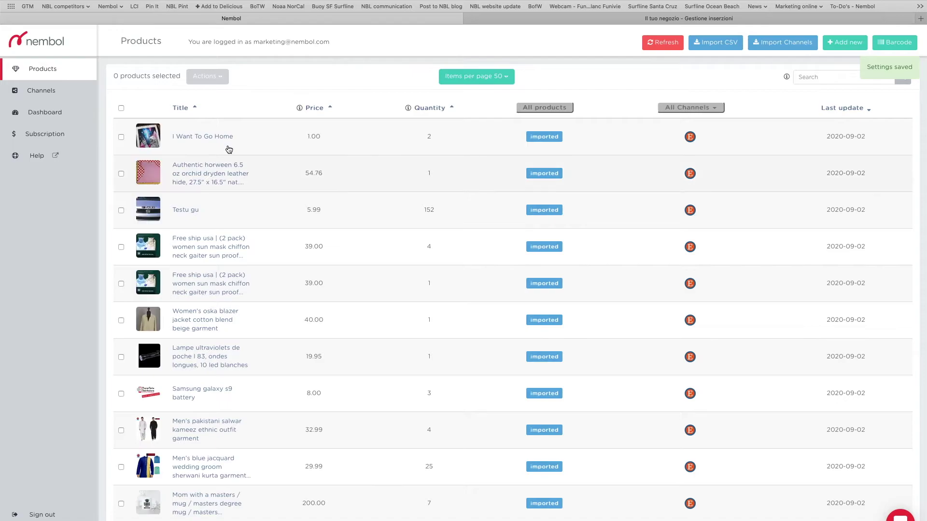
{"action": "scroll", "coordinate": [290, 181], "scroll_direction": "down", "scroll_amount": 5}
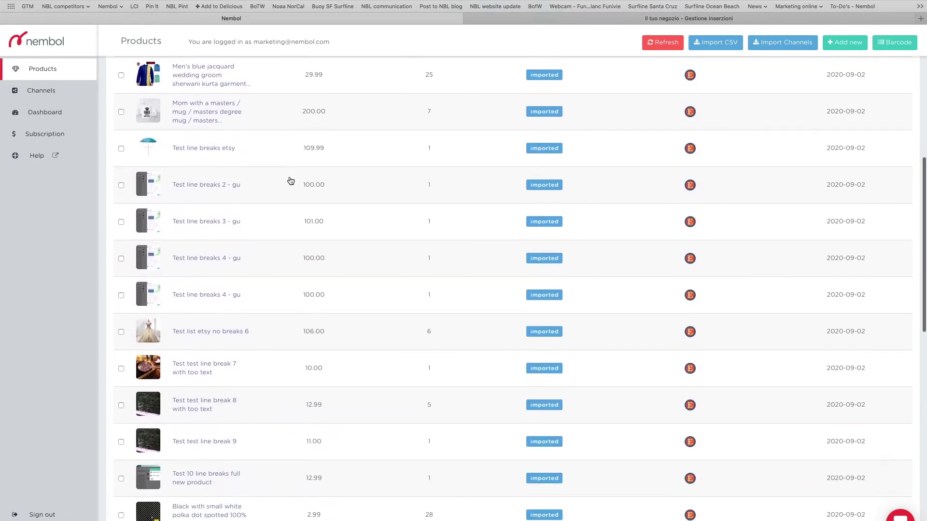
{"action": "scroll", "coordinate": [291, 181], "scroll_direction": "down", "scroll_amount": 15}
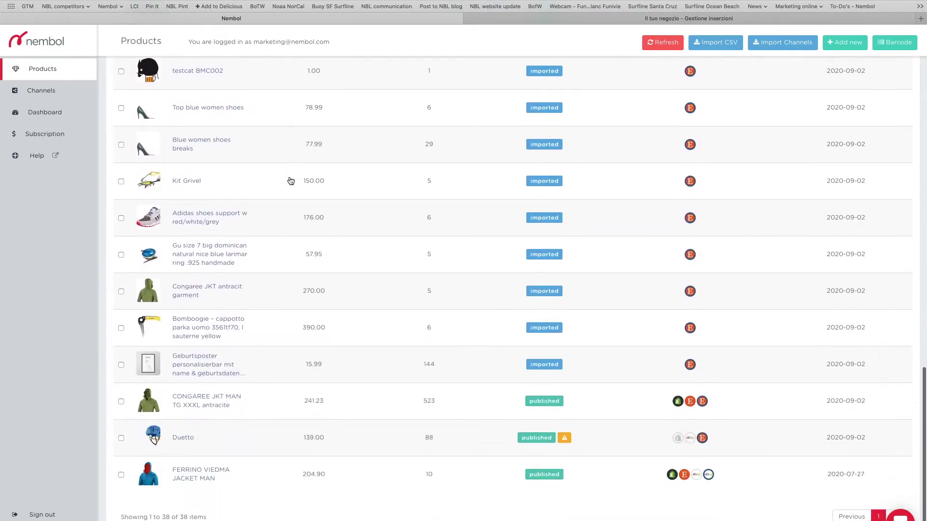
{"action": "scroll", "coordinate": [290, 181], "scroll_direction": "down", "scroll_amount": 1}
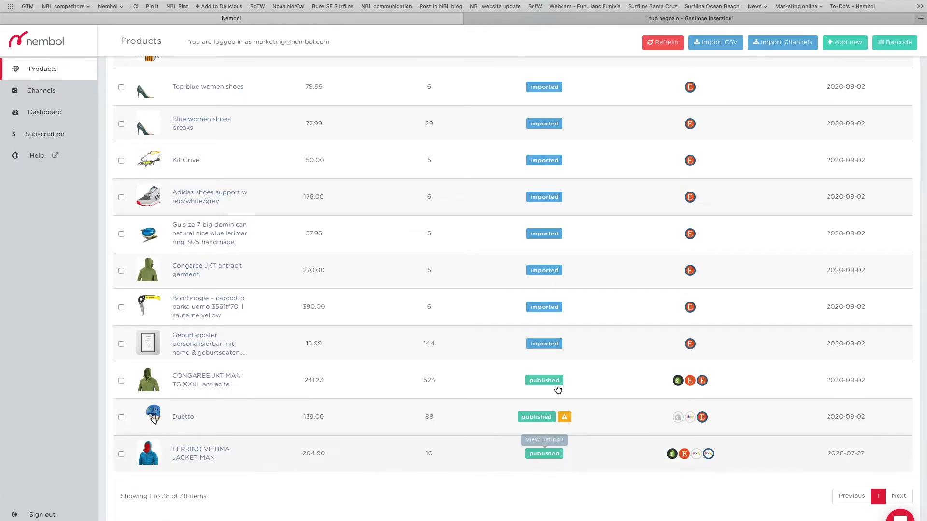
{"action": "scroll", "coordinate": [467, 366], "scroll_direction": "up", "scroll_amount": 16}
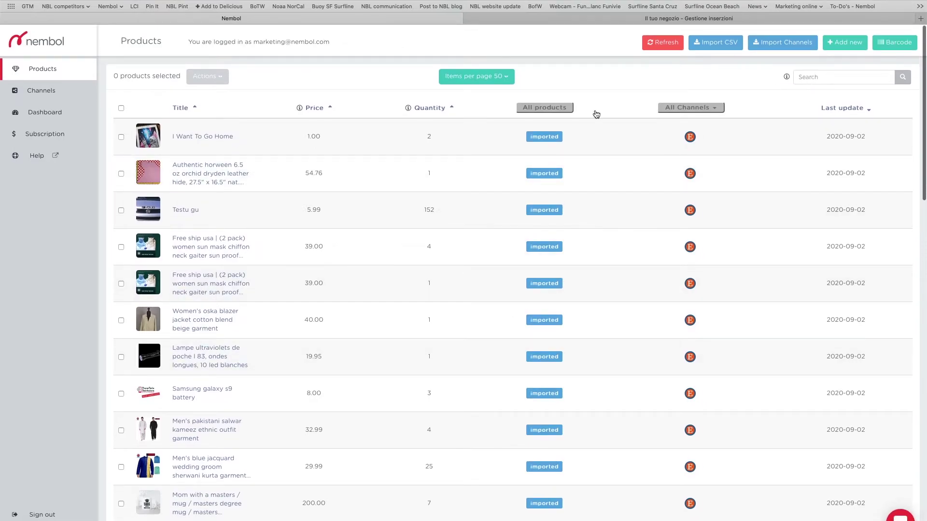
Try selecting and deselecting the Testu gu and Free ship usa rows, and check Items per page.
{"action": "left_click", "coordinate": [121, 210]}
{"action": "left_click", "coordinate": [121, 247]}
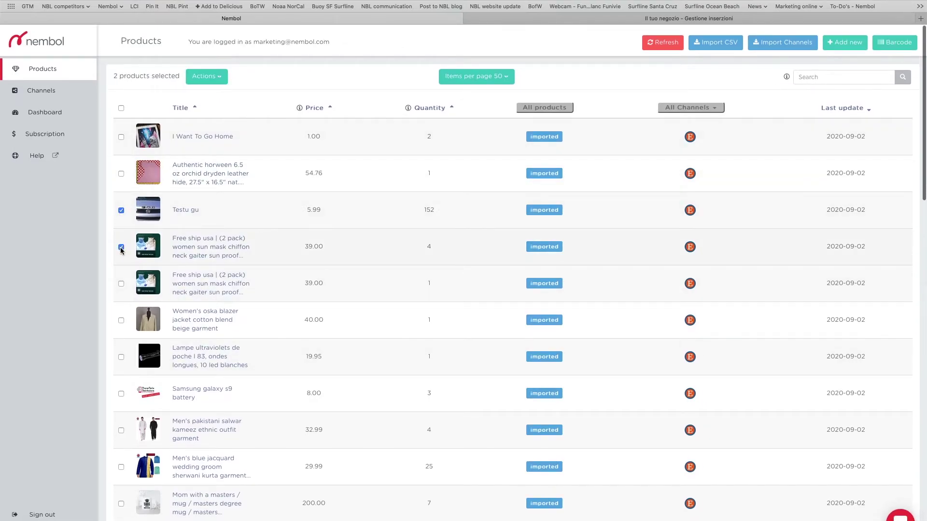
{"action": "left_click", "coordinate": [121, 211]}
{"action": "left_click", "coordinate": [122, 247]}
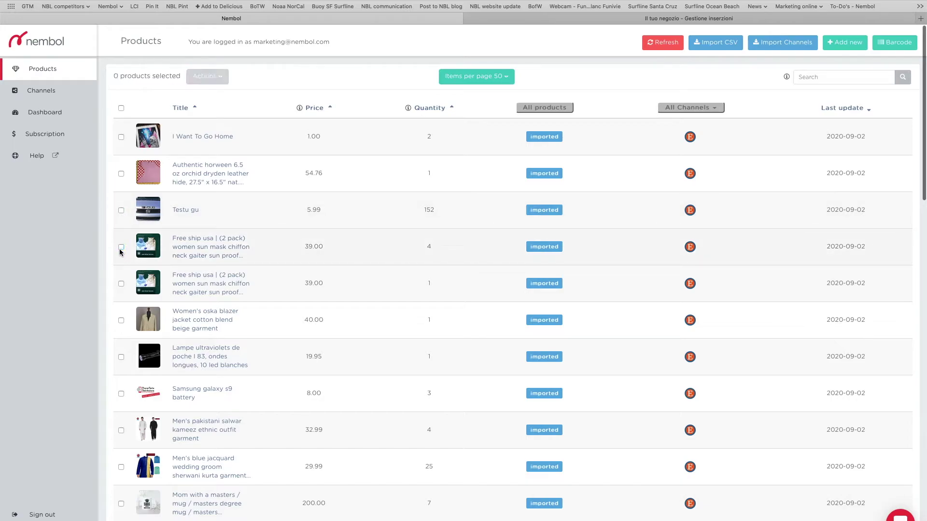
{"action": "left_click", "coordinate": [488, 81]}
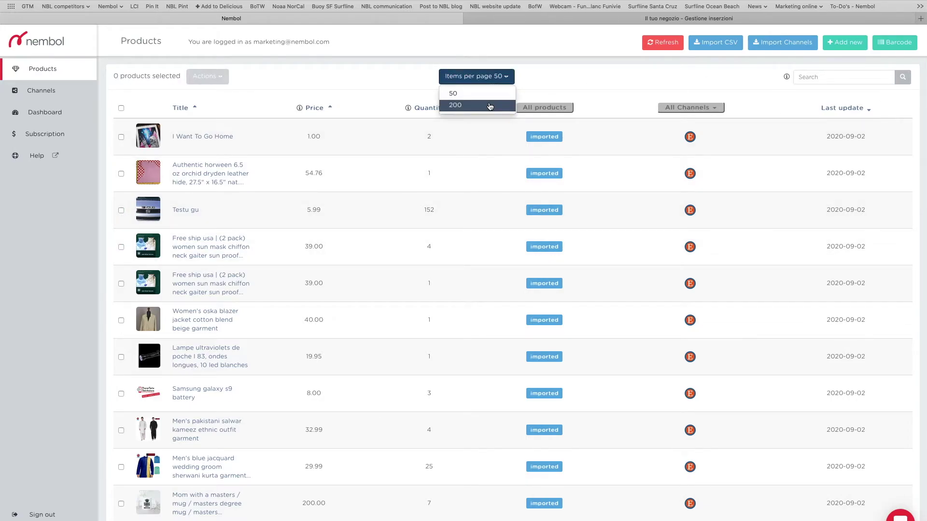
{"action": "left_click", "coordinate": [822, 76]}
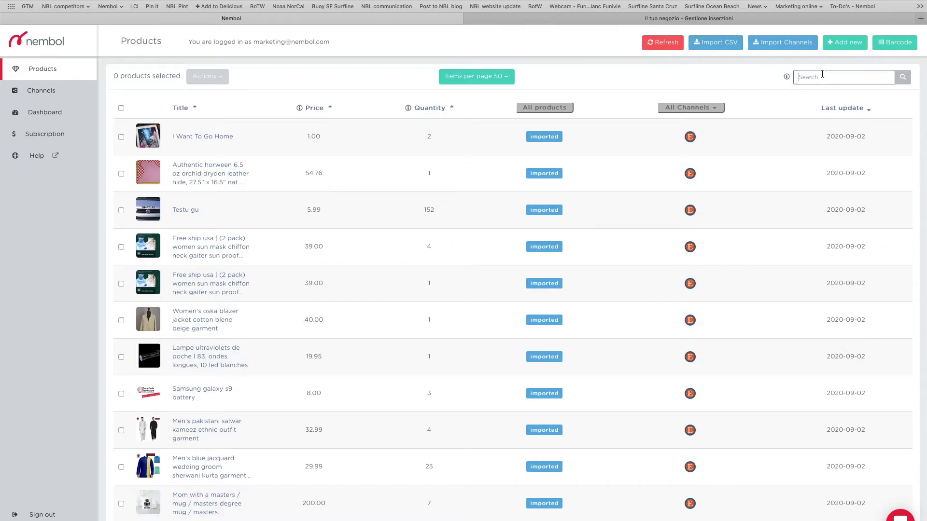
Search for 'garment' and select all results except Women's oska blazer and Congaree JKT.
{"action": "type", "text": "garment"}
{"action": "left_click", "coordinate": [902, 77]}
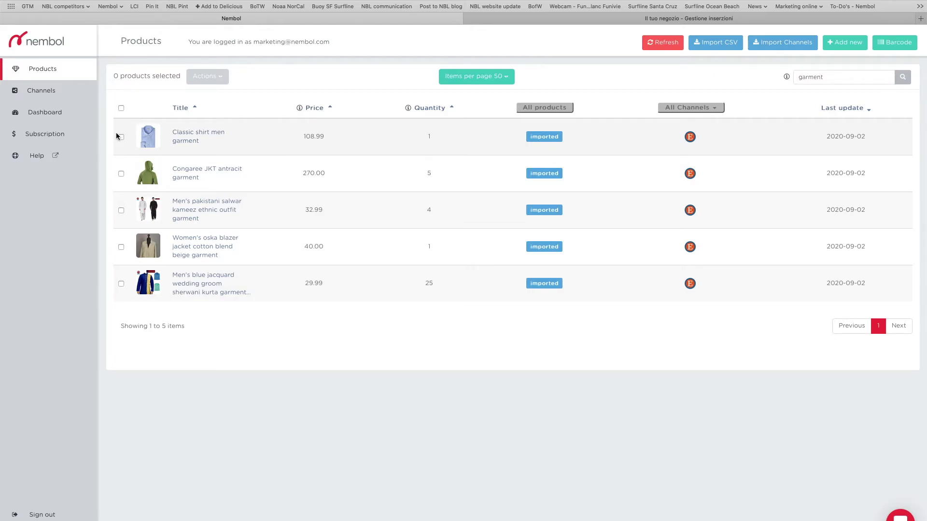
{"action": "left_click", "coordinate": [121, 107]}
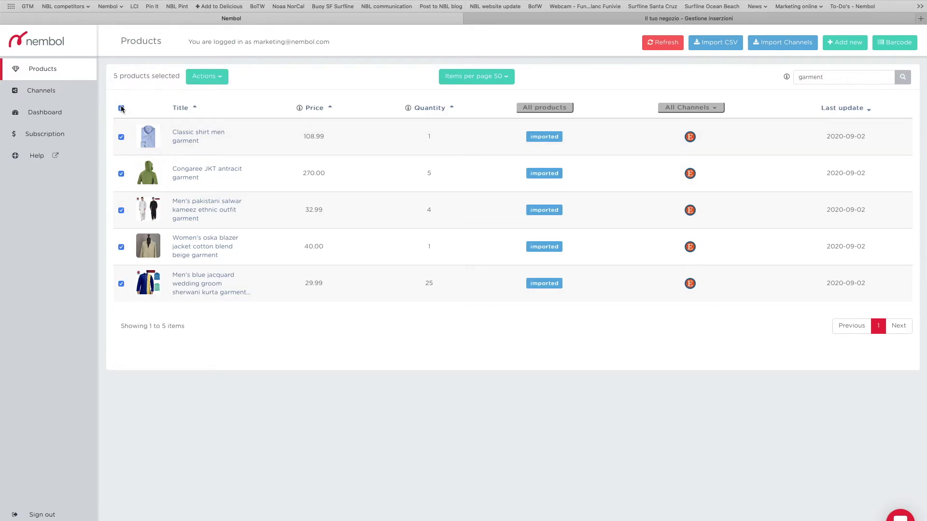
{"action": "left_click", "coordinate": [121, 247]}
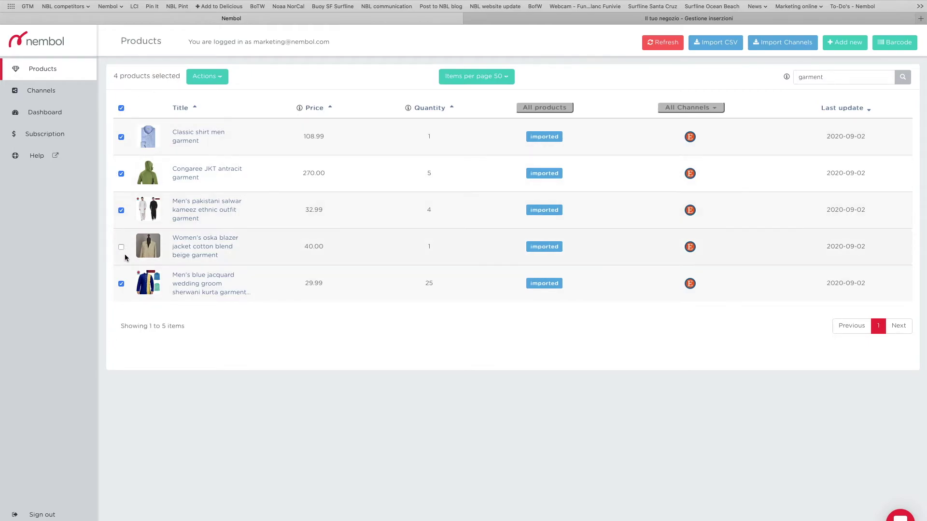
{"action": "left_click", "coordinate": [121, 174]}
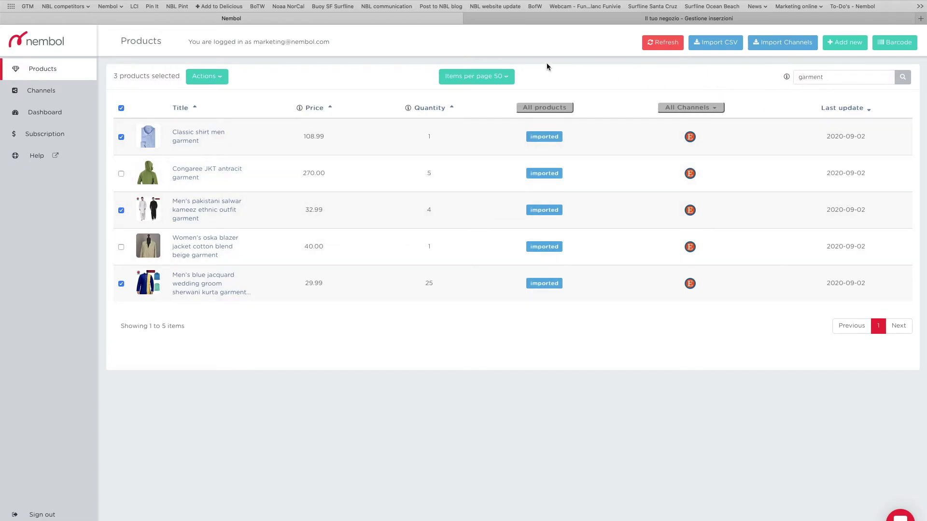
{"action": "left_click", "coordinate": [219, 81]}
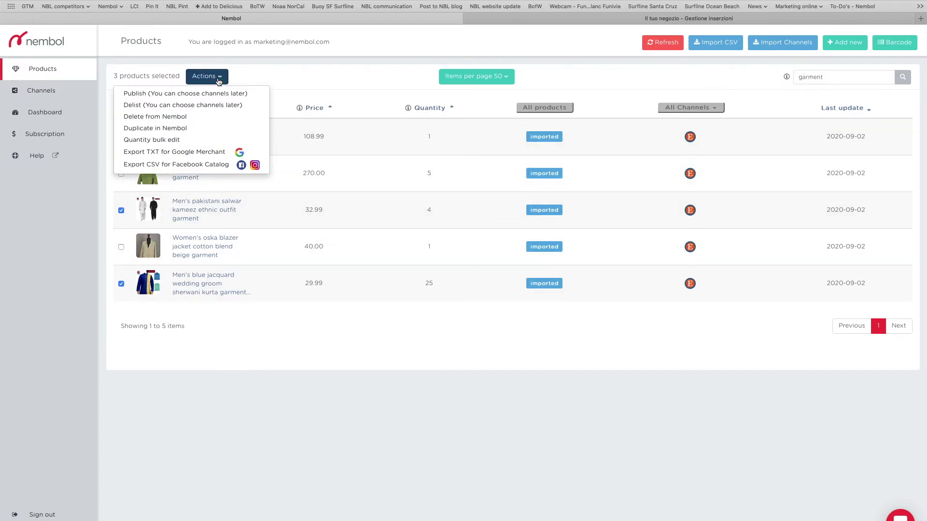
Publish the three selected garments to the first Etsy shop only.
{"action": "left_click", "coordinate": [206, 94]}
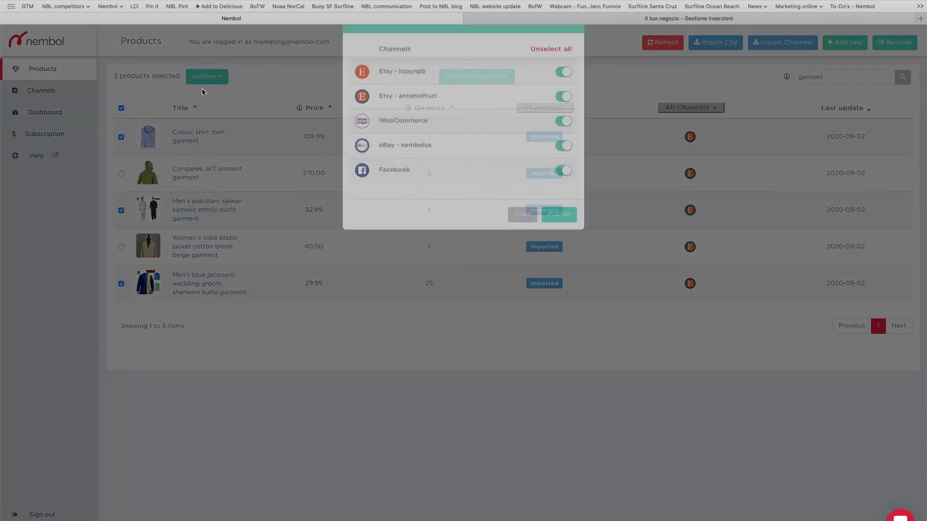
{"action": "left_click", "coordinate": [561, 81]}
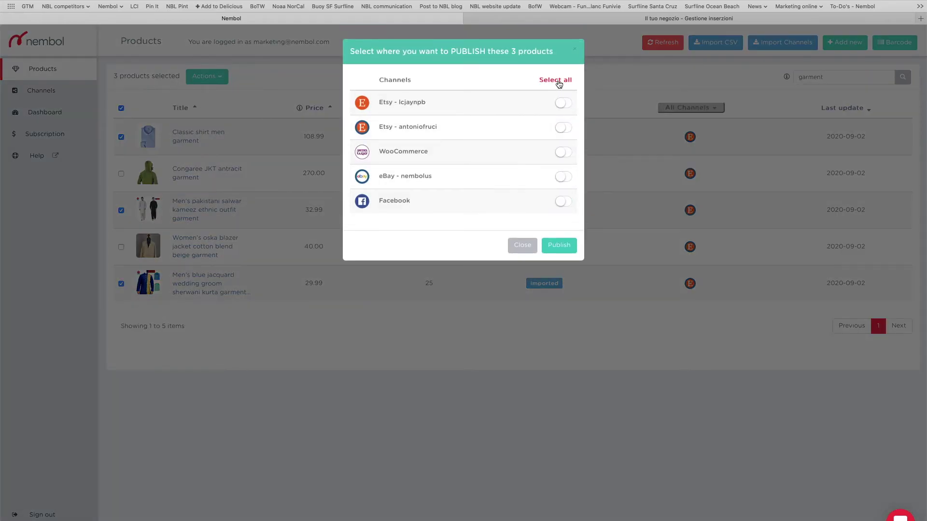
{"action": "left_click", "coordinate": [564, 103]}
{"action": "left_click", "coordinate": [564, 128]}
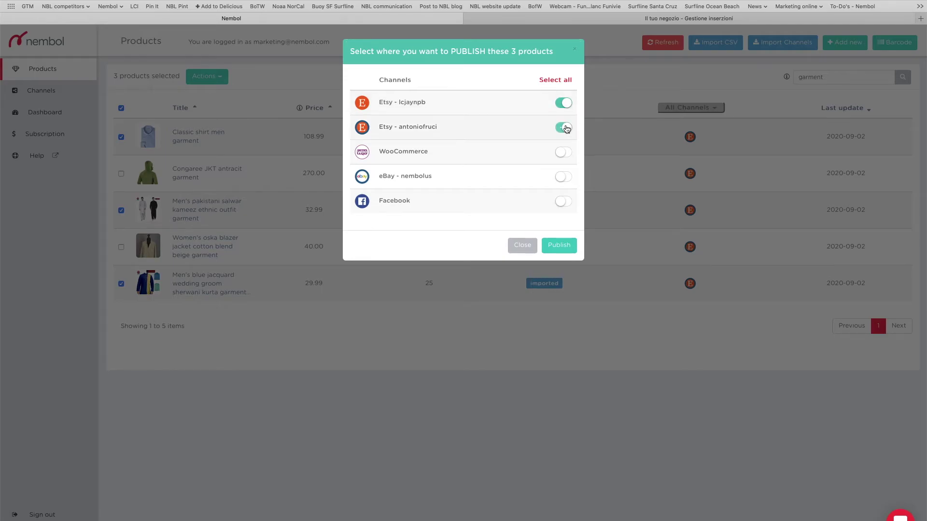
{"action": "left_click", "coordinate": [562, 128]}
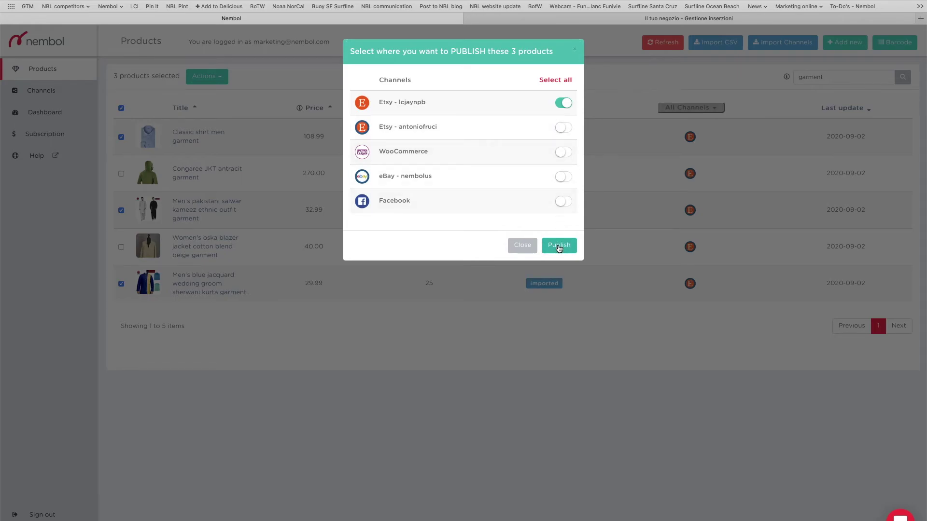
{"action": "left_click", "coordinate": [559, 246]}
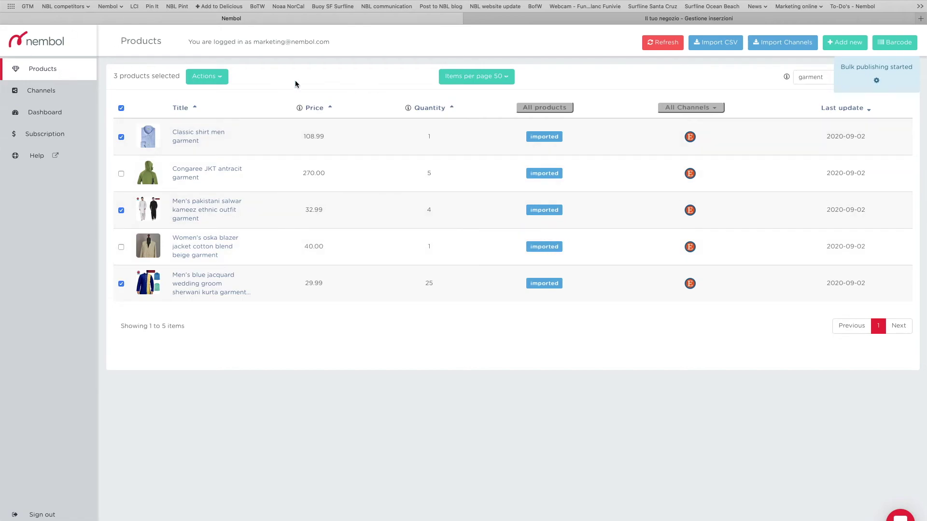
Clear the 'garment' search, refresh the list, and open the jacquard sherwani's published listing.
{"action": "left_click", "coordinate": [819, 76]}
{"action": "key", "text": "BackSpace"}
{"action": "key", "text": "BackSpace"}
{"action": "left_click", "coordinate": [672, 44]}
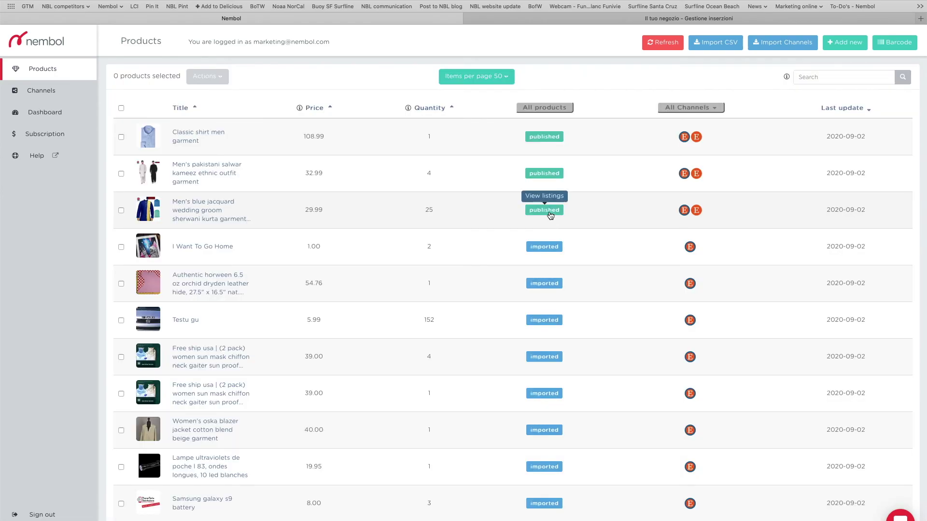
{"action": "left_click", "coordinate": [551, 214]}
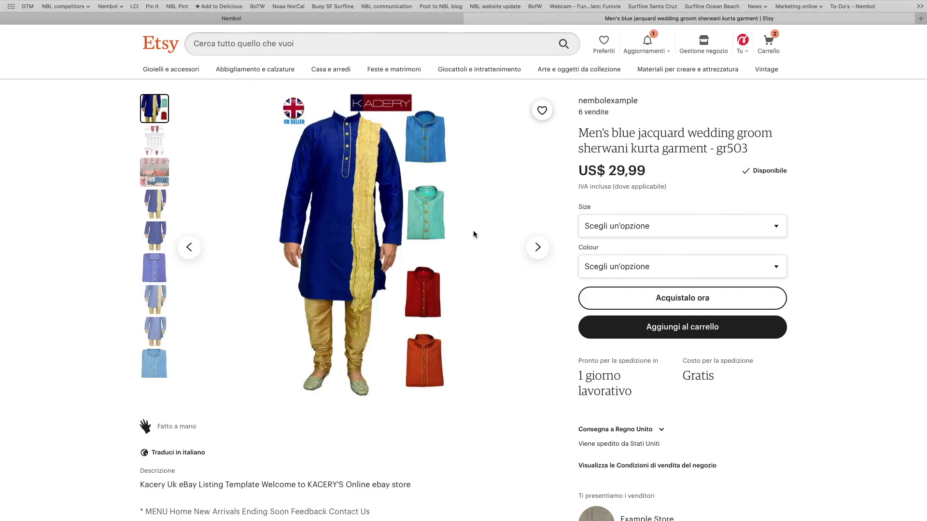
Flip through the sherwani listing's photos up to the fifth, plain blue kurta image.
{"action": "left_click", "coordinate": [154, 140]}
{"action": "left_click", "coordinate": [160, 172]}
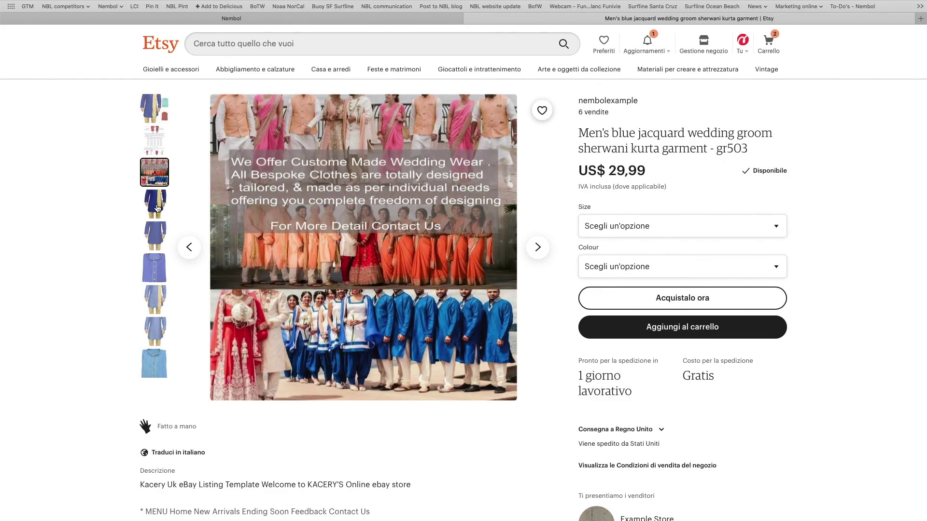
{"action": "left_click", "coordinate": [157, 204]}
{"action": "left_click", "coordinate": [154, 235]}
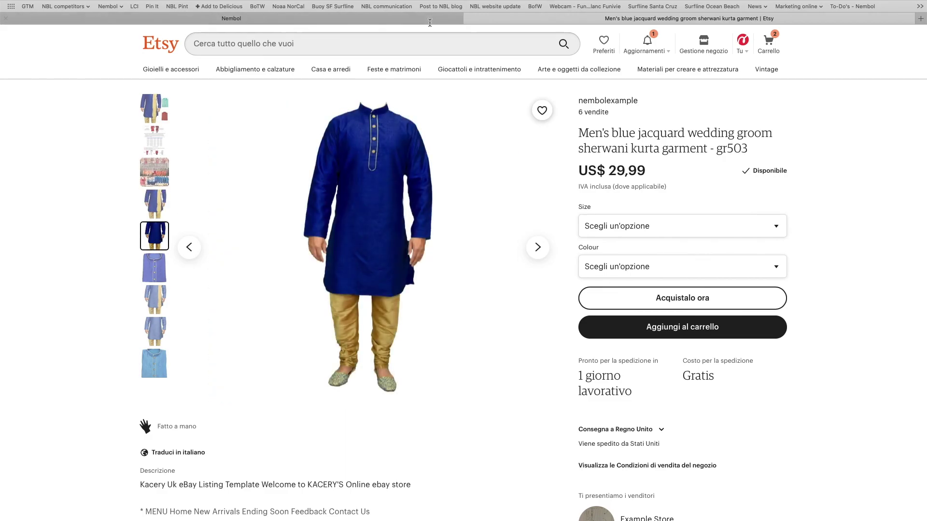